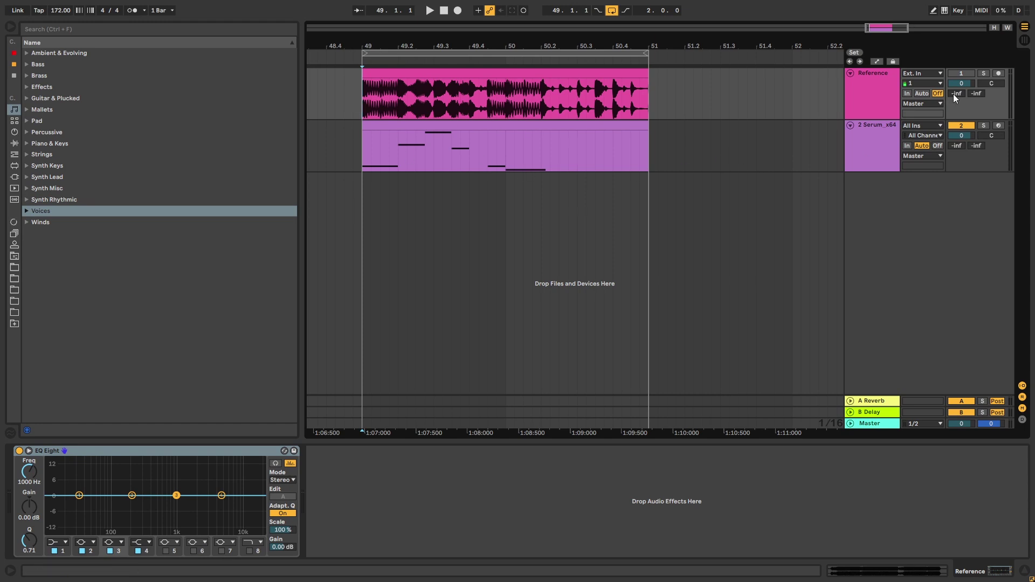
- Play the loop while soloing and unsoloing the Reference track to A/B it against Serum
left_click(982, 74)
key("space")
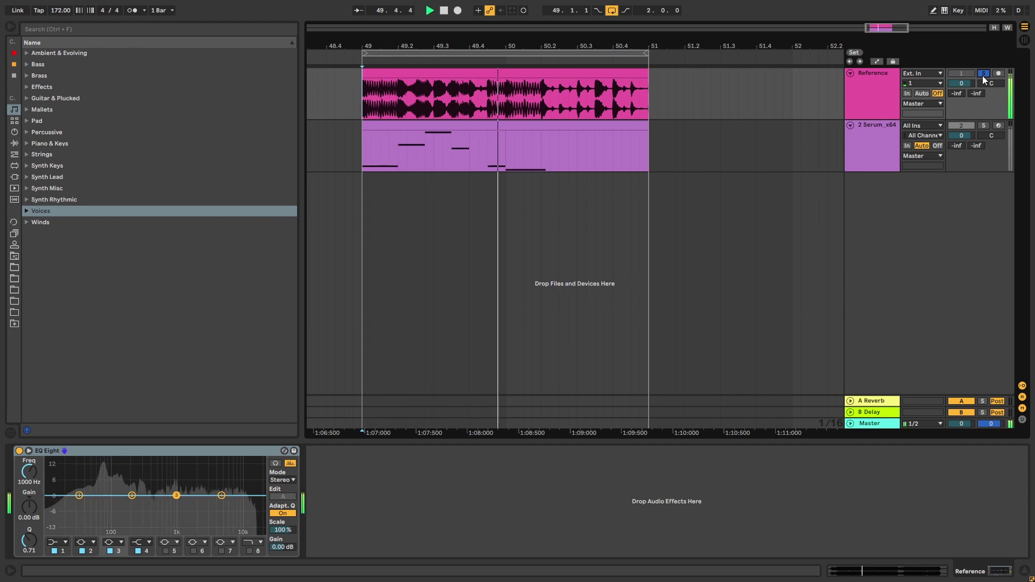
left_click(983, 74)
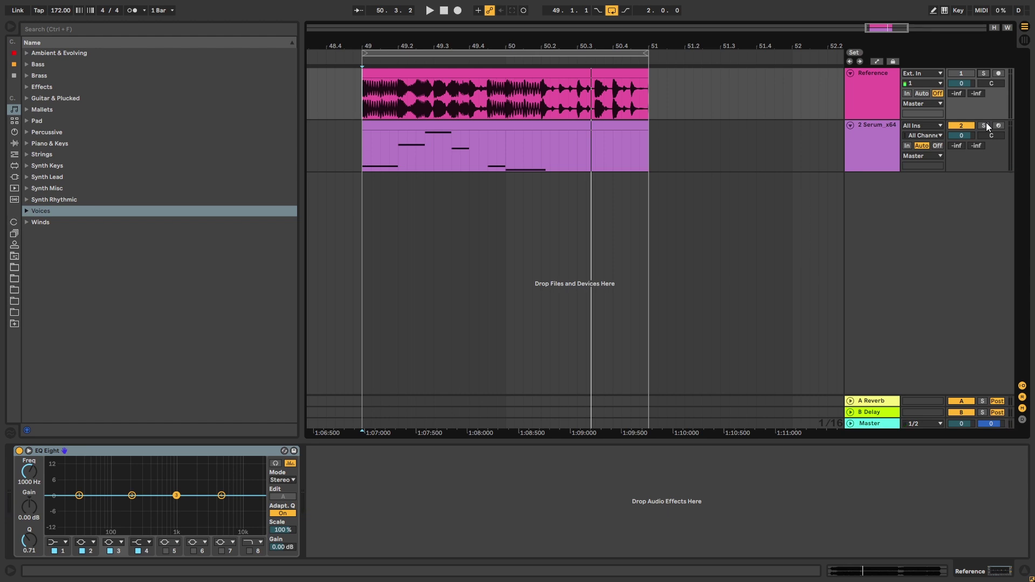
key("space")
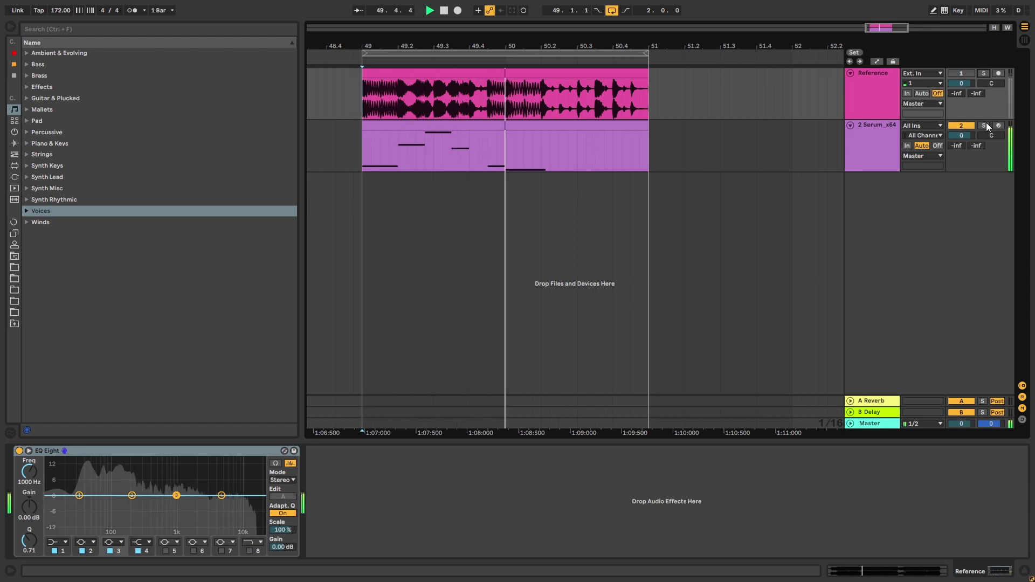
left_click(984, 73)
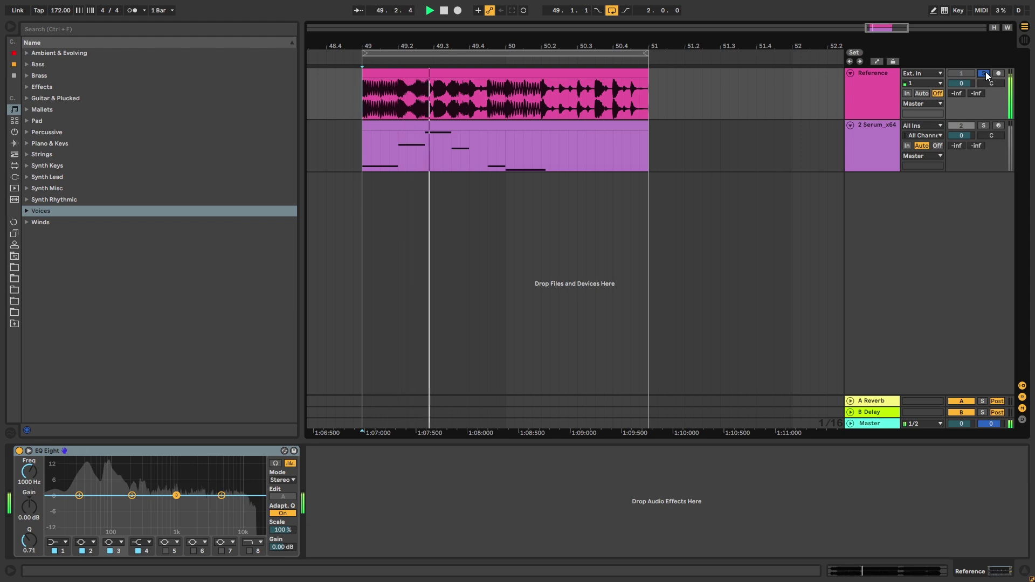
left_click(985, 73)
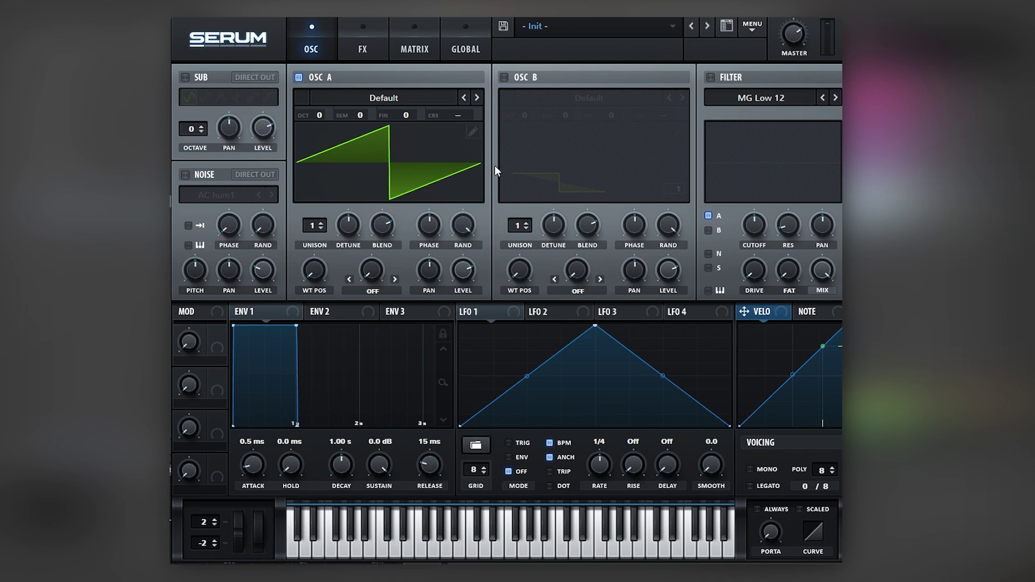
- Load the Analog Basic Shapes sine wavetable into oscillator A
left_click(371, 98)
mouse_move(382, 146)
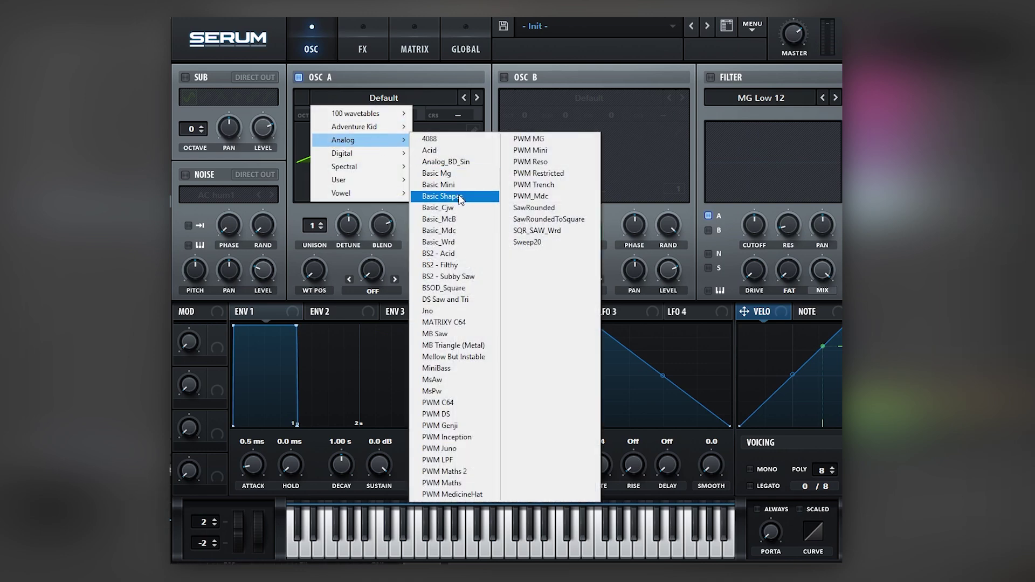
left_click(442, 196)
- Enable oscillator B with Basic Shapes and lengthen Env 1's release to 123 ms
left_click(527, 77)
left_click(540, 102)
mouse_move(552, 140)
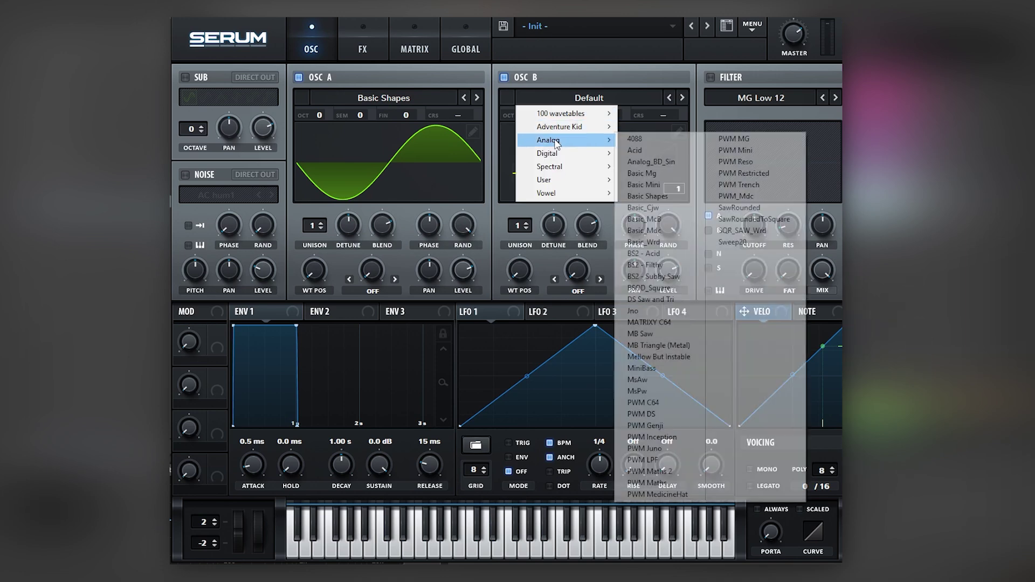
left_click(677, 196)
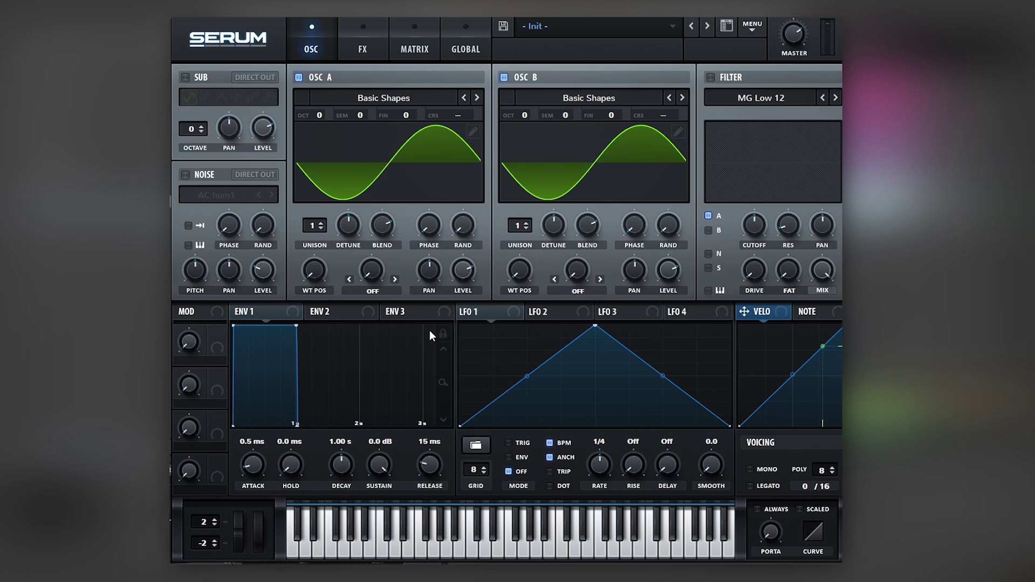
left_click_drag(428, 474, 431, 467)
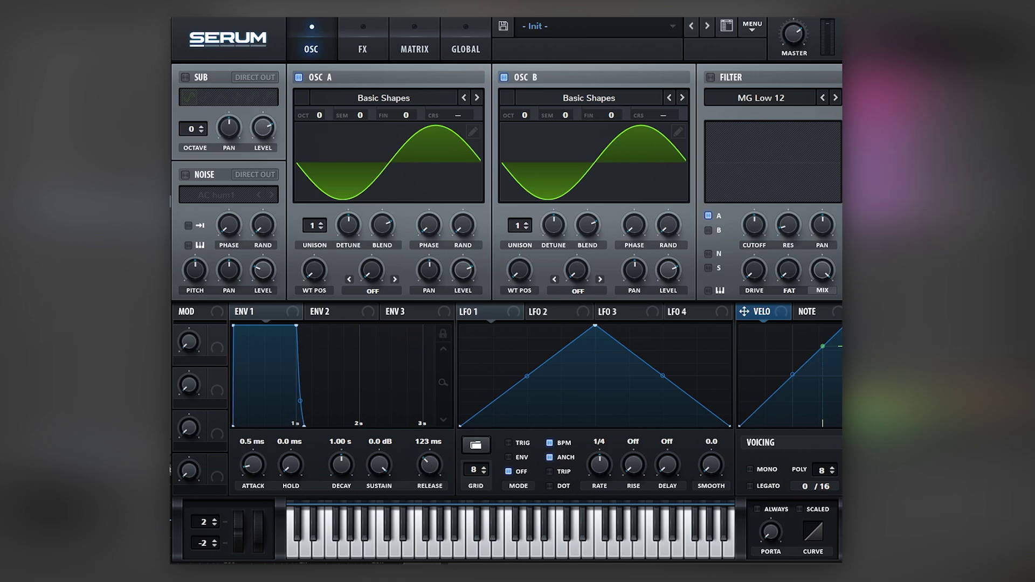
- Route Env 2 to Global Mast.Tun in matrix row 1, with 0% sustain and 31 ms decay
left_click(324, 312)
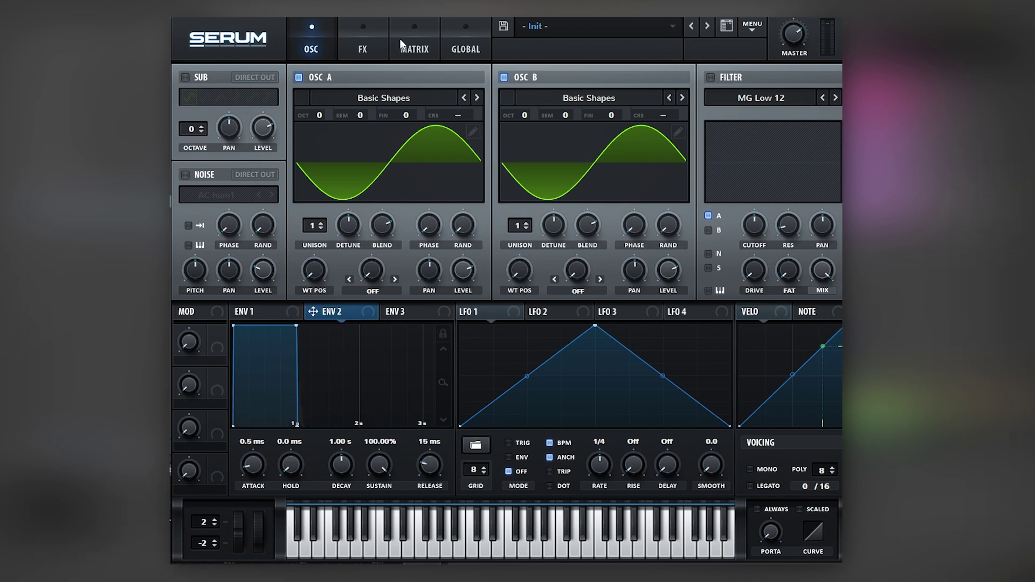
left_click(412, 46)
left_click(221, 102)
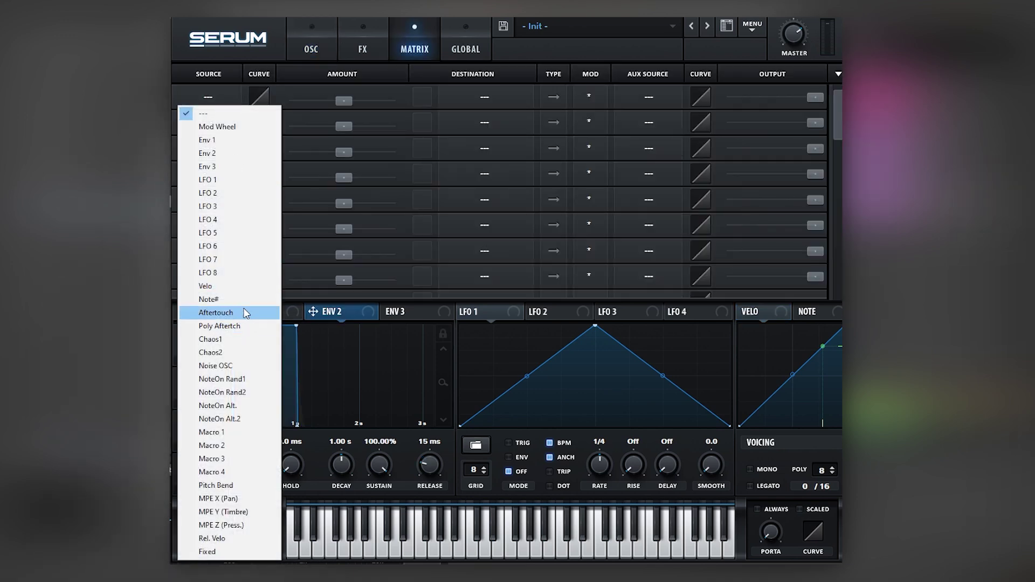
left_click(224, 155)
left_click(484, 97)
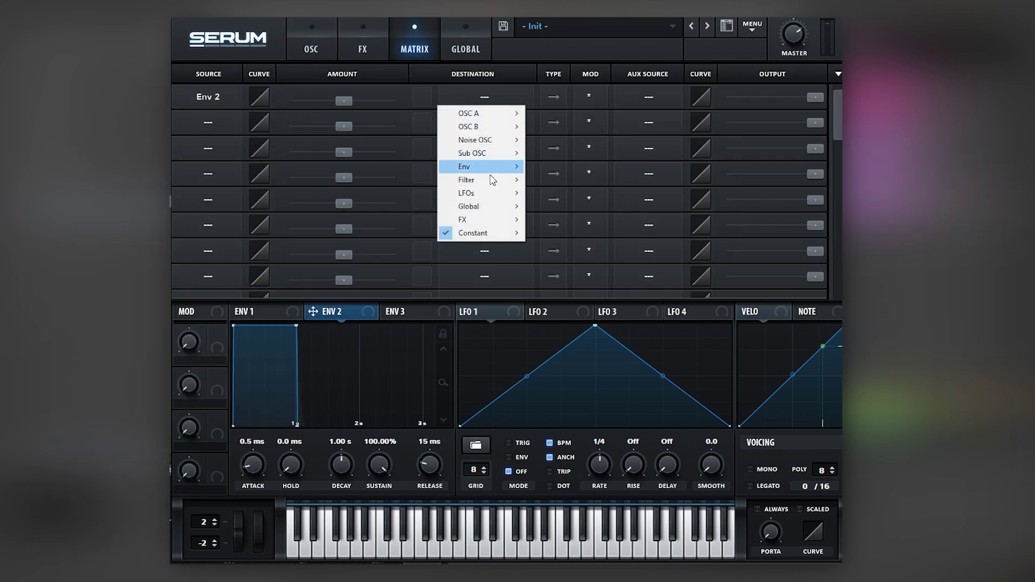
mouse_move(505, 210)
left_click(559, 207)
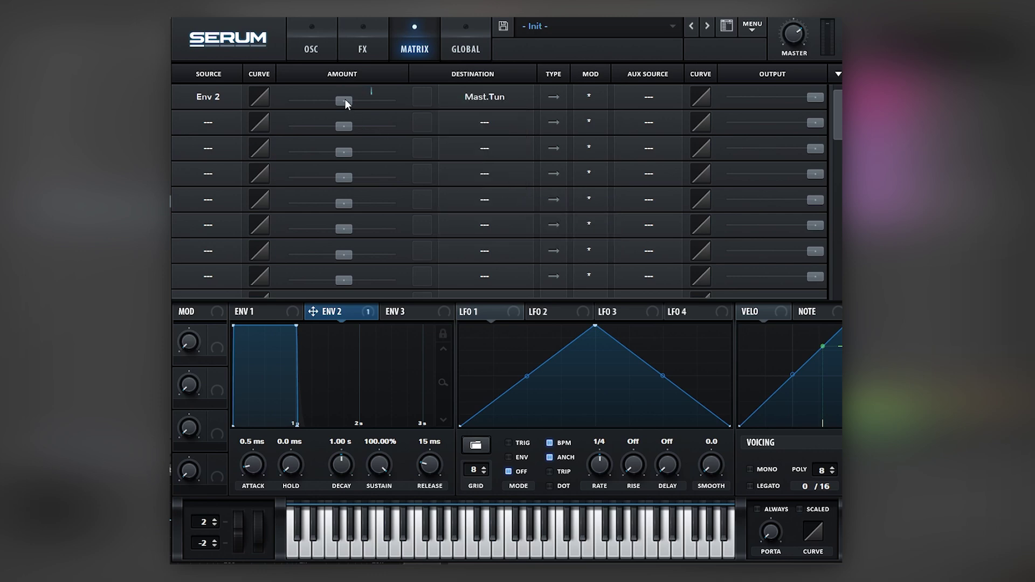
left_click_drag(345, 99, 360, 99)
left_click_drag(380, 463, 336, 500)
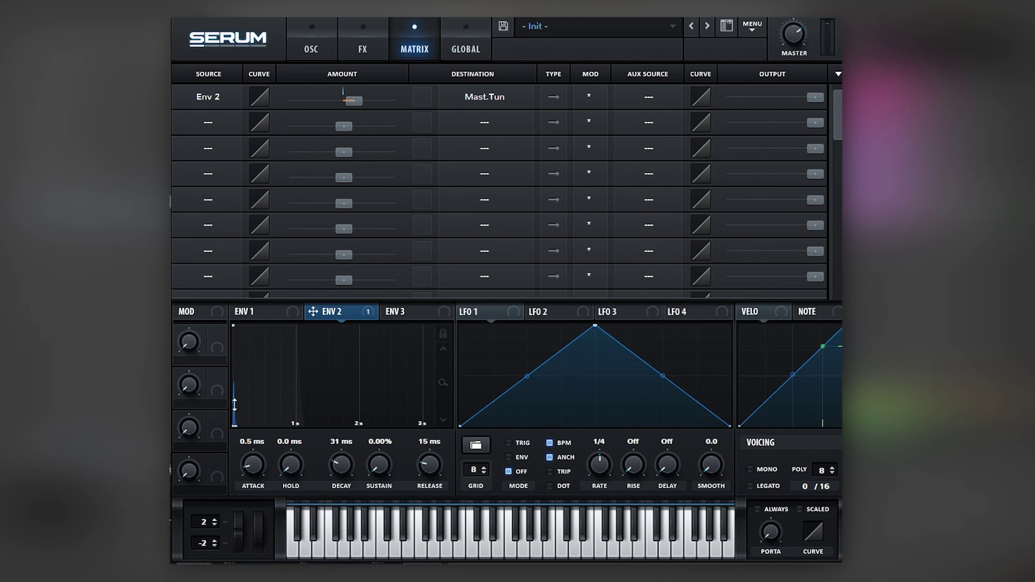
- Enable the Distortion effect in SoftClip mode with drive settled at 66%
left_click(334, 35)
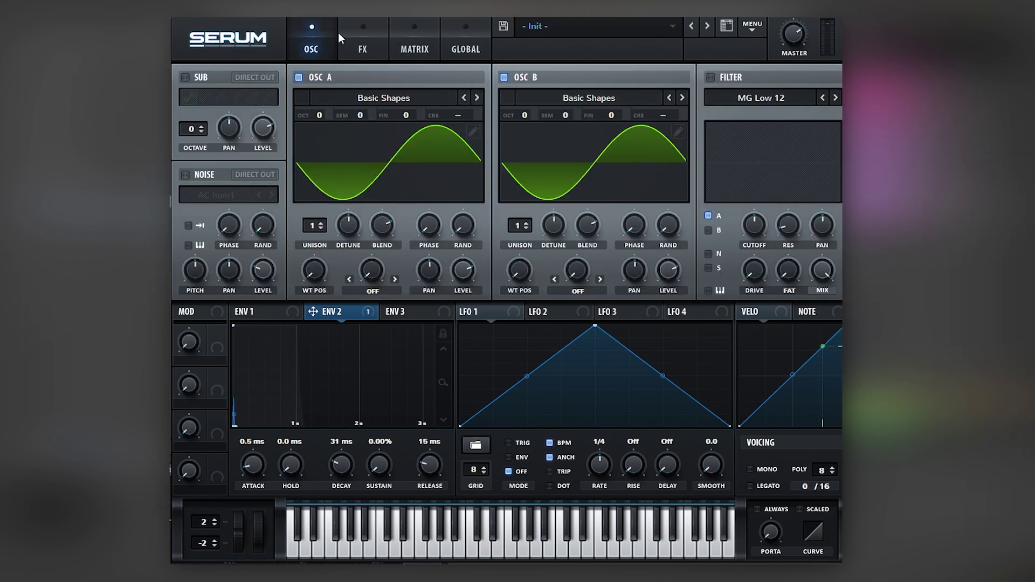
left_click(348, 34)
left_click(192, 103)
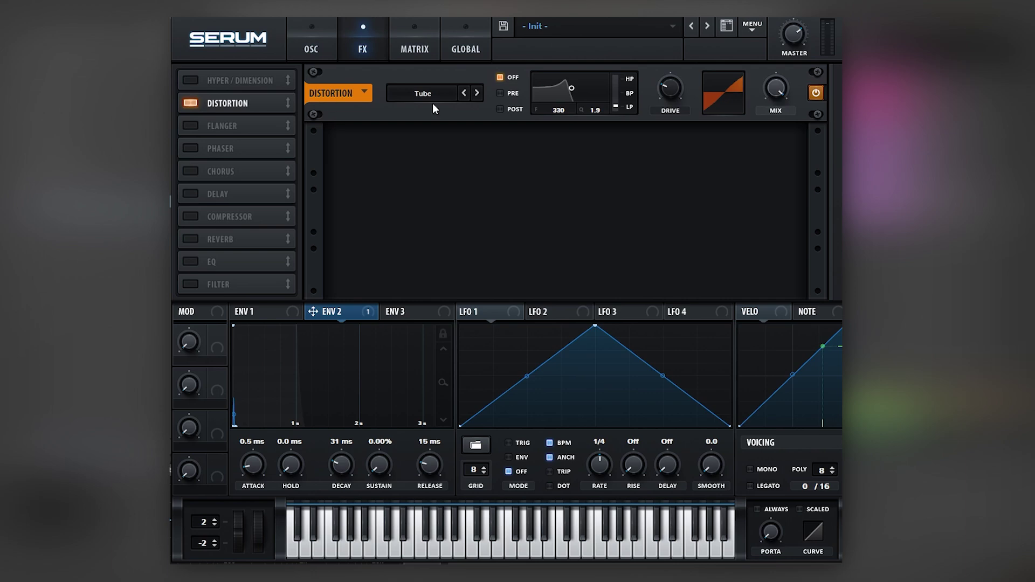
left_click(431, 94)
left_click(423, 122)
left_click_drag(671, 86, 695, 28)
left_click_drag(655, 89, 648, 121)
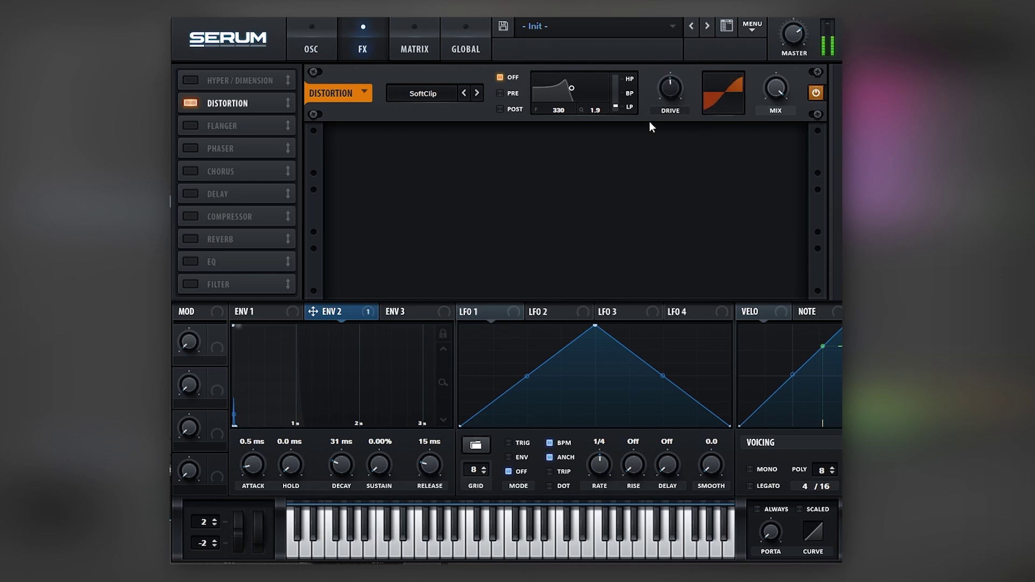
left_click(315, 44)
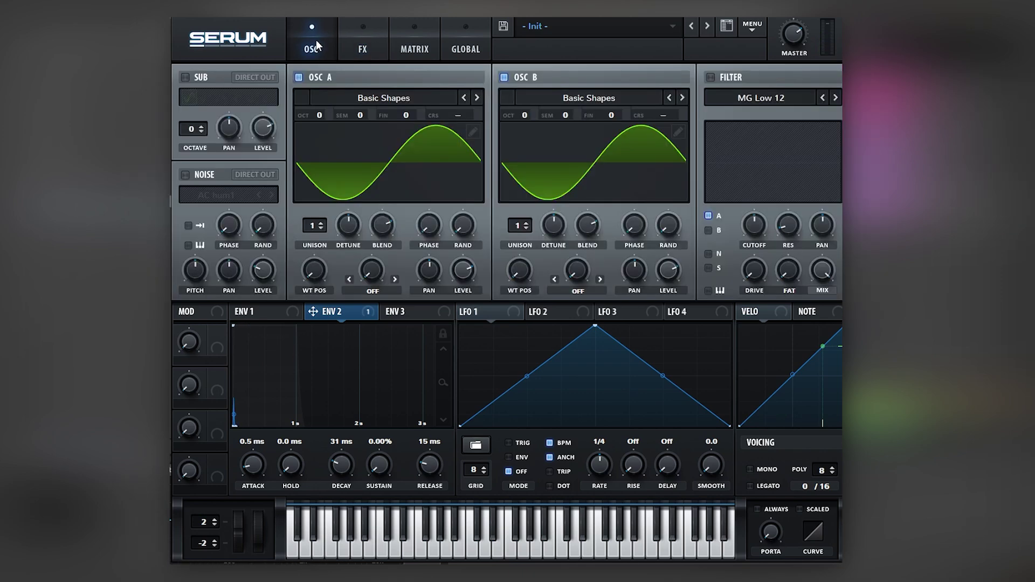
- Assign macro 1 to oscillator B, rename it RATE, and zoom the piano roll vertically
left_click_drag(218, 344, 614, 114)
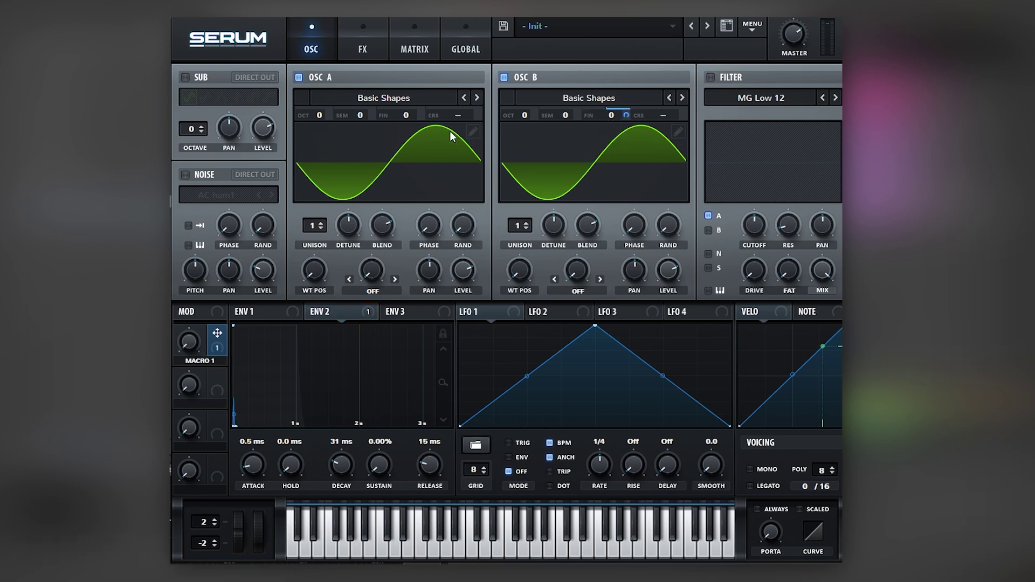
double_click(191, 361)
type("RATE")
key("Return")
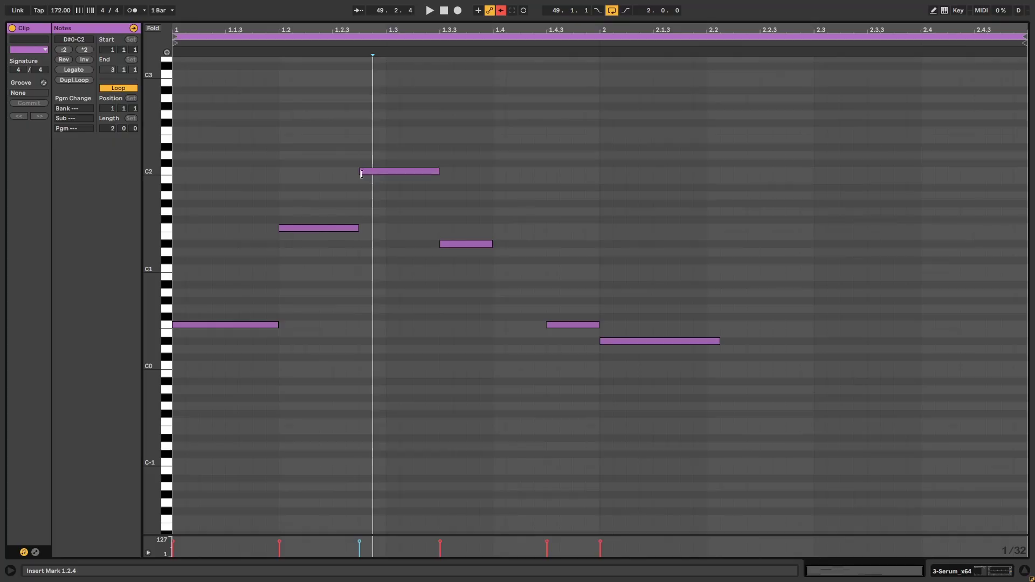
left_click_drag(156, 326, 159, 330)
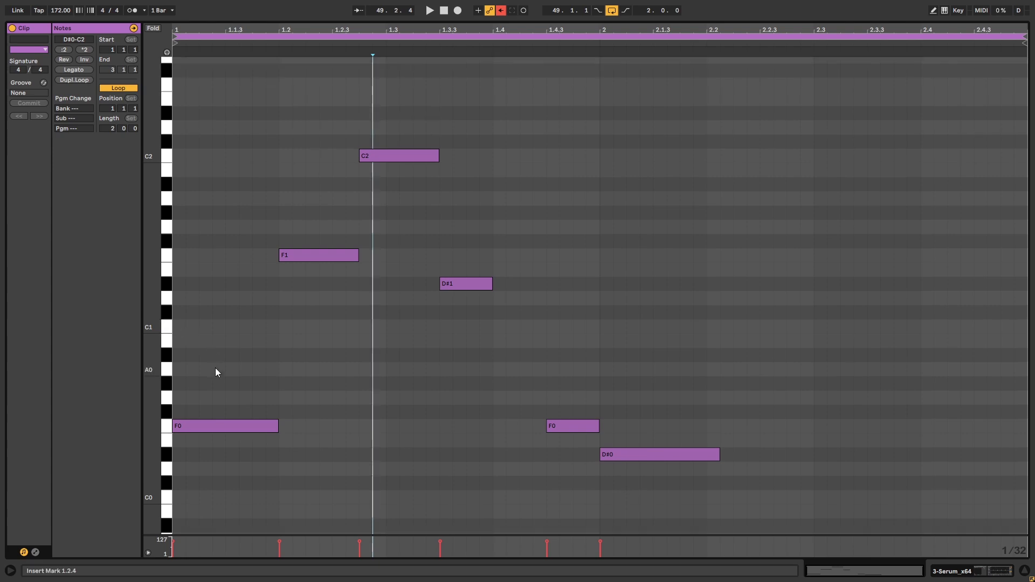
- Audition bassline notes F0, F1, C2, D#1 and D#0, then return to Arrangement view
left_click(221, 426)
left_click_drag(287, 312, 384, 149)
left_click(319, 220)
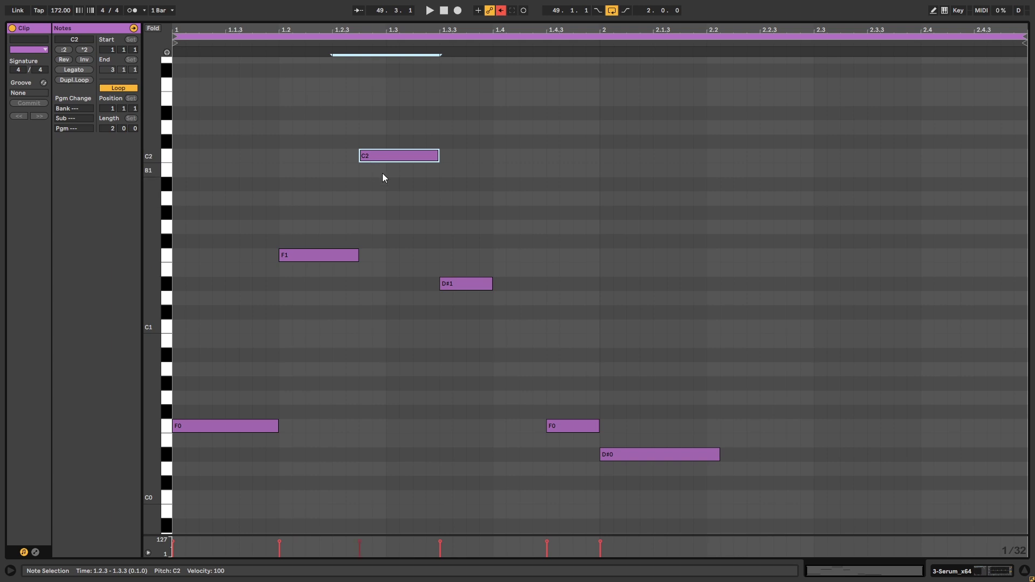
left_click(448, 287)
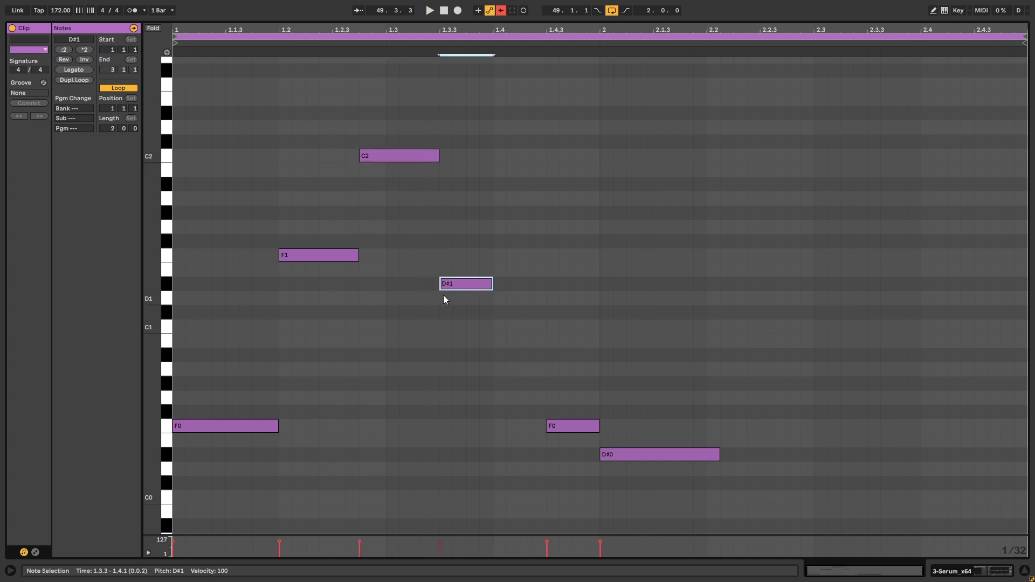
key("space")
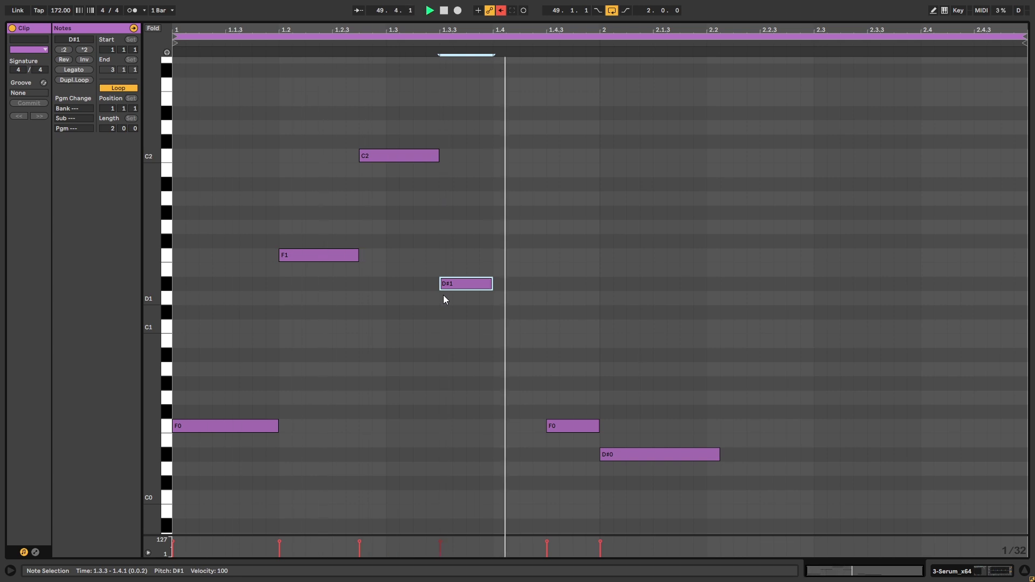
left_click(567, 426)
left_click_drag(628, 412, 661, 500)
left_click(981, 572)
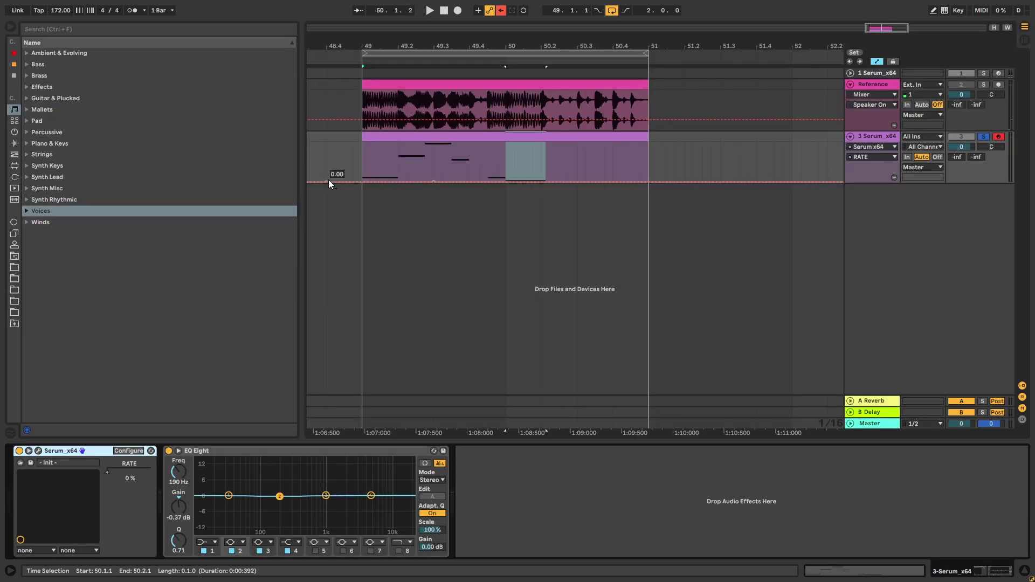
- Play the clips while soloing the Reference track, then the Serum track, to compare
left_click(411, 151)
left_click(980, 84)
left_click(416, 106)
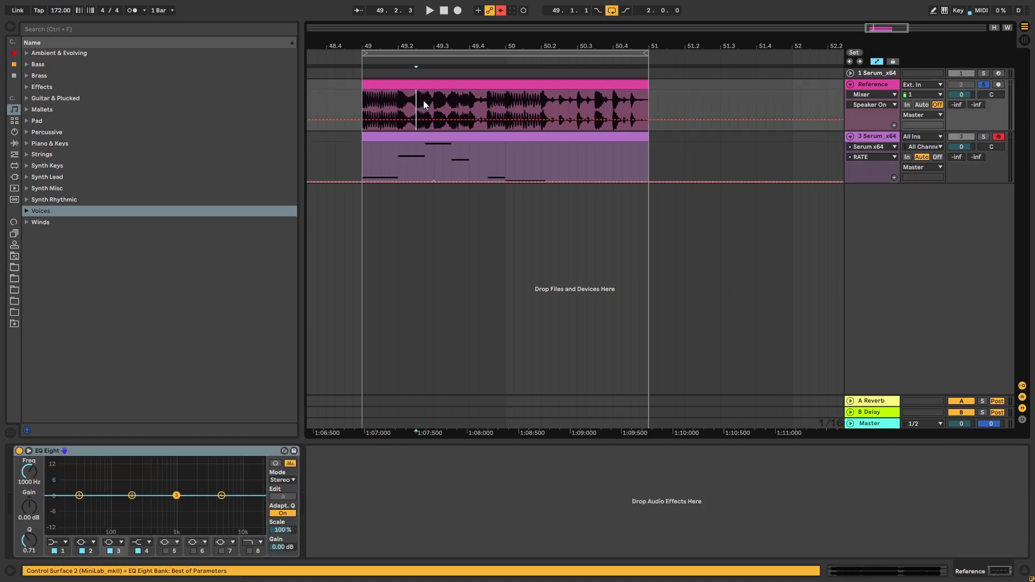
key("space")
key("space")
left_click(983, 136)
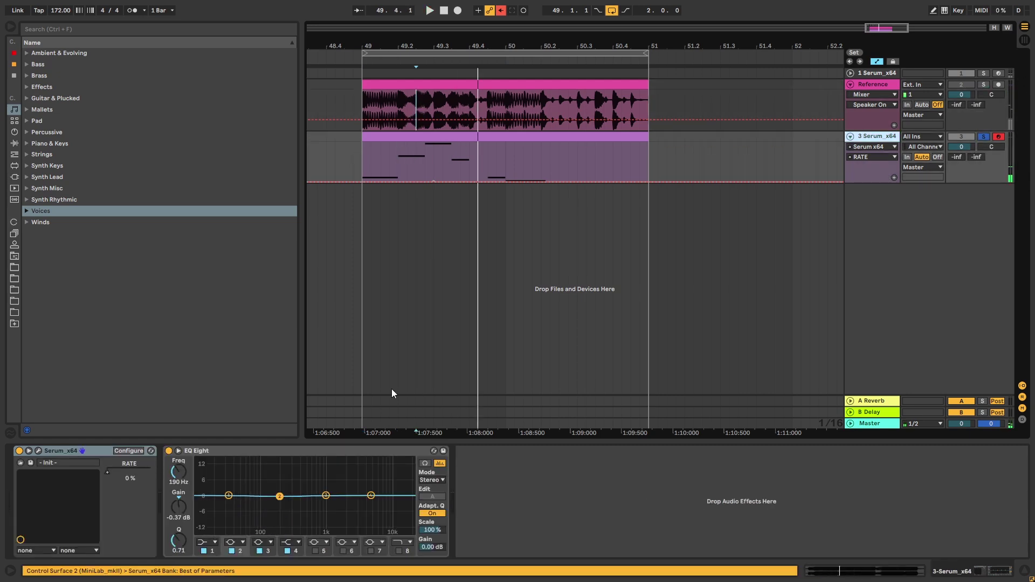
- Re-enable the RATE macro automation around 49.3 and play the automated section
left_click(144, 478)
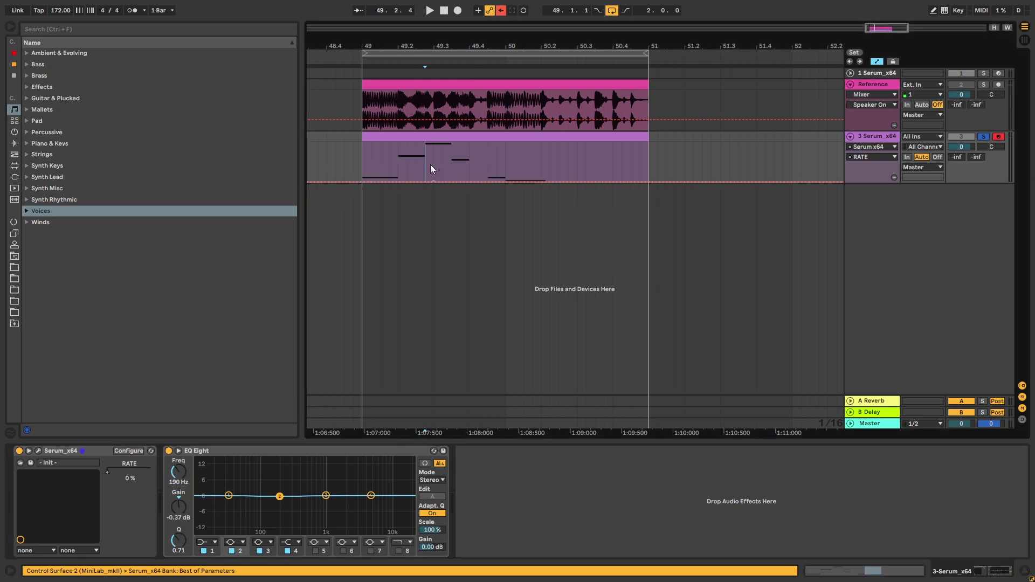
left_click_drag(430, 164, 451, 161)
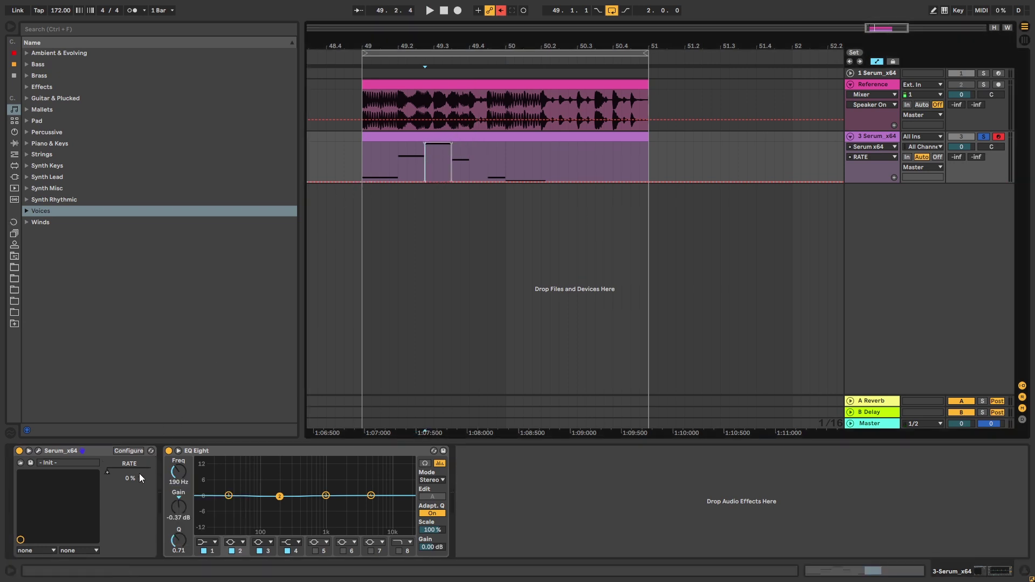
right_click(139, 474)
left_click(162, 508)
key("space")
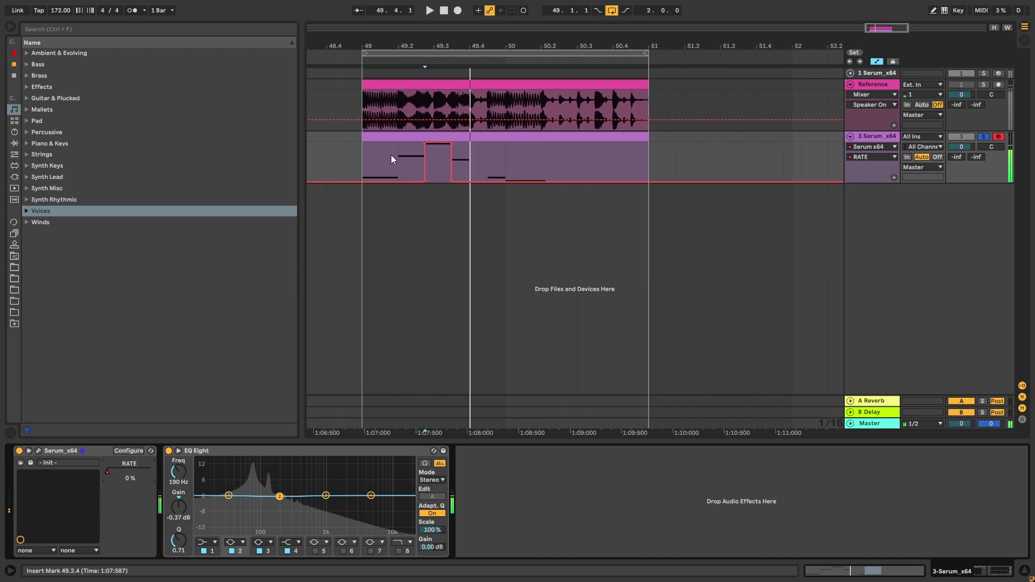
- Check the Serum plugin window and reset the play position to 49.1.1
left_click(39, 451)
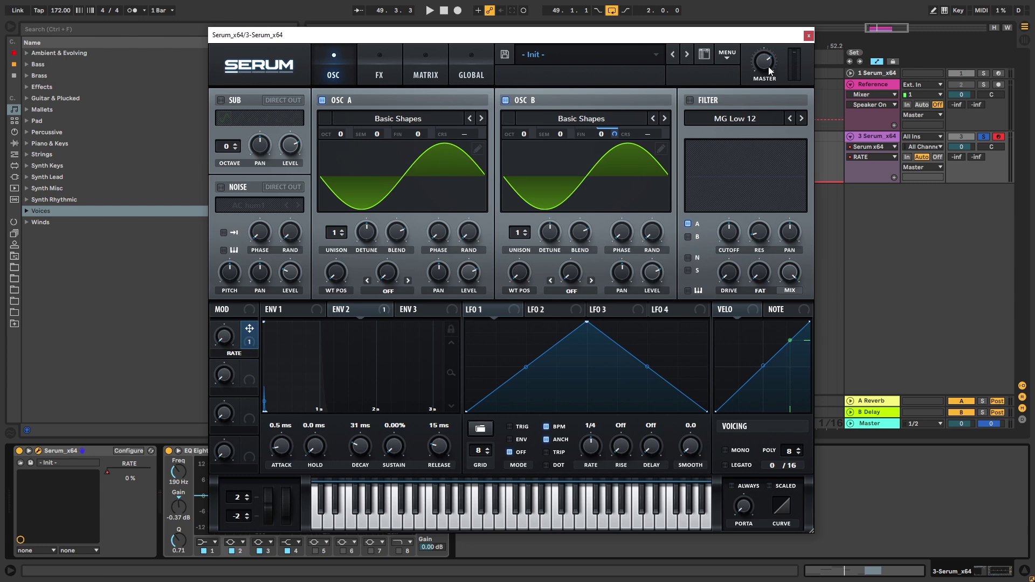
left_click(808, 36)
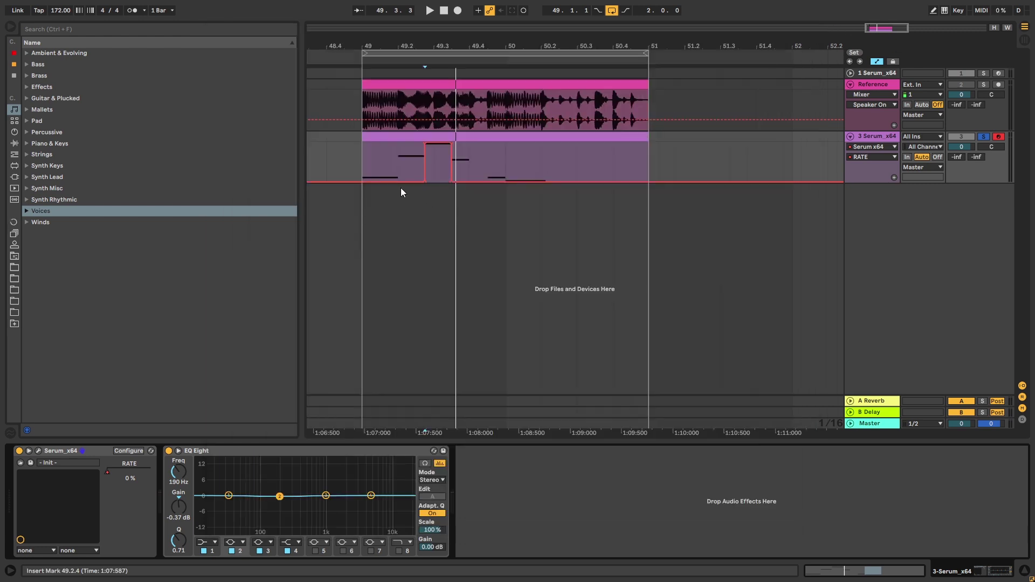
left_click(365, 160)
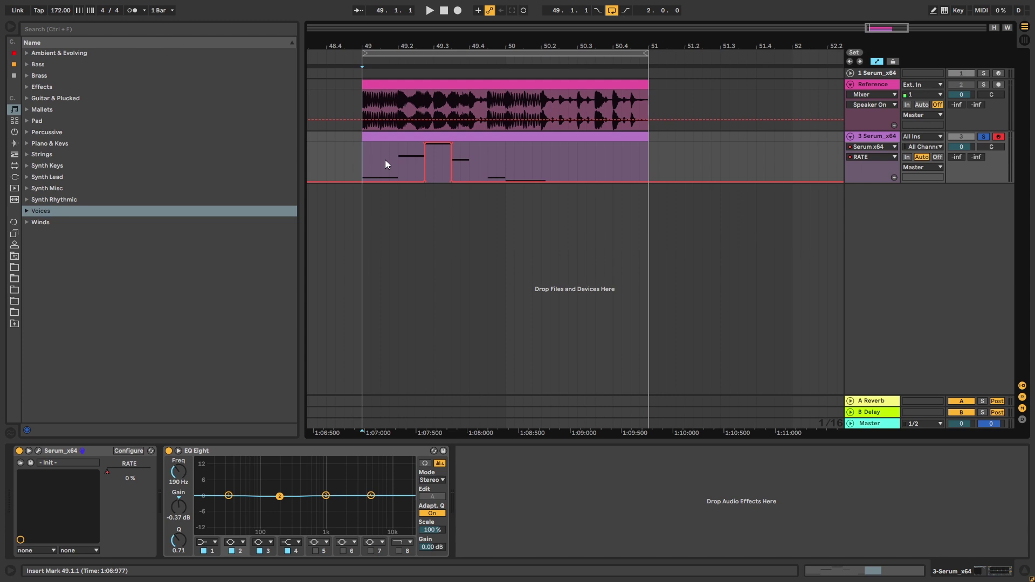
- Raise the Serum track's volume to 4.6 dB, soloing Reference and Serum to compare levels
key("space")
key("space")
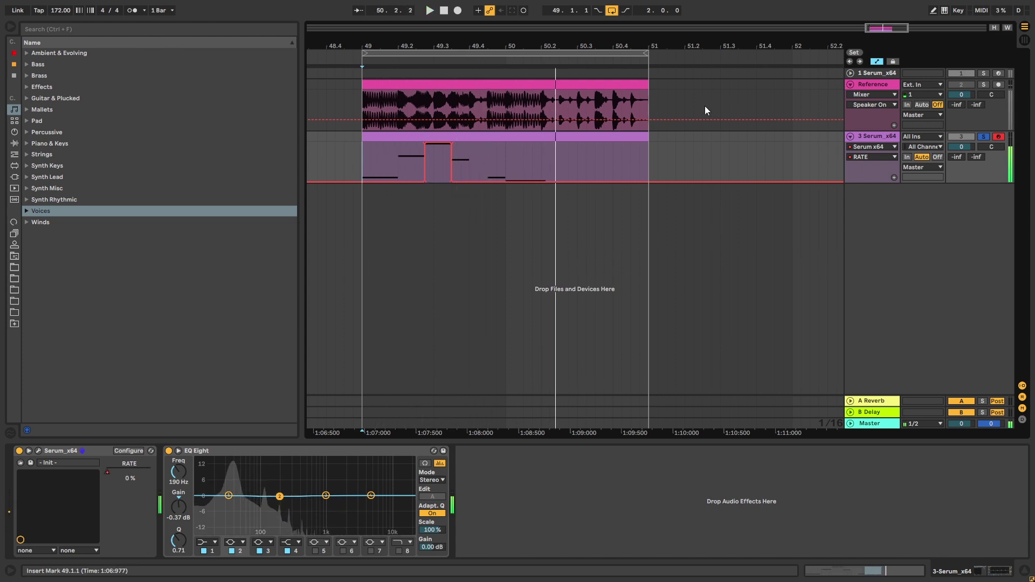
left_click_drag(961, 146, 978, 95)
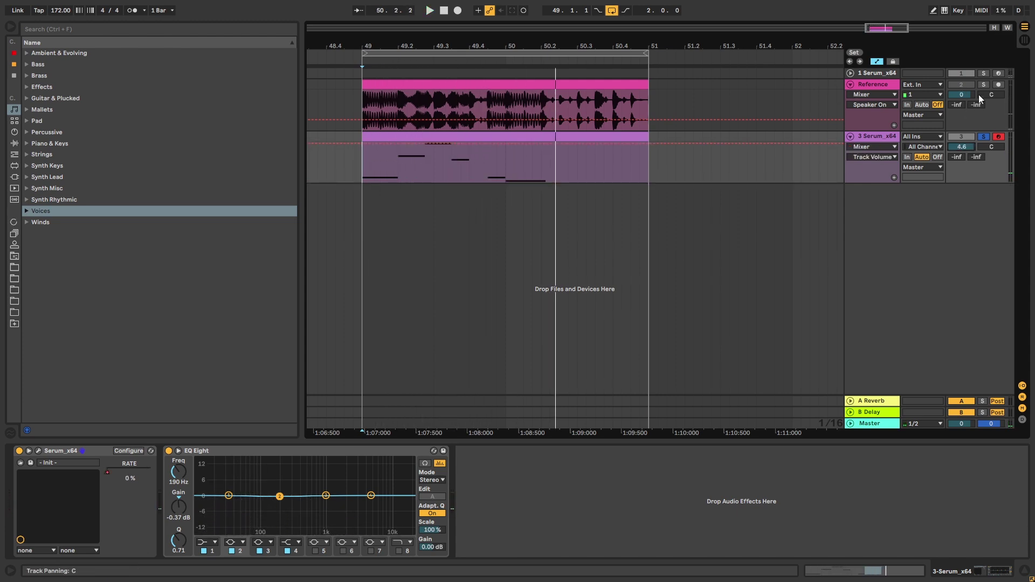
left_click(978, 84)
key("space")
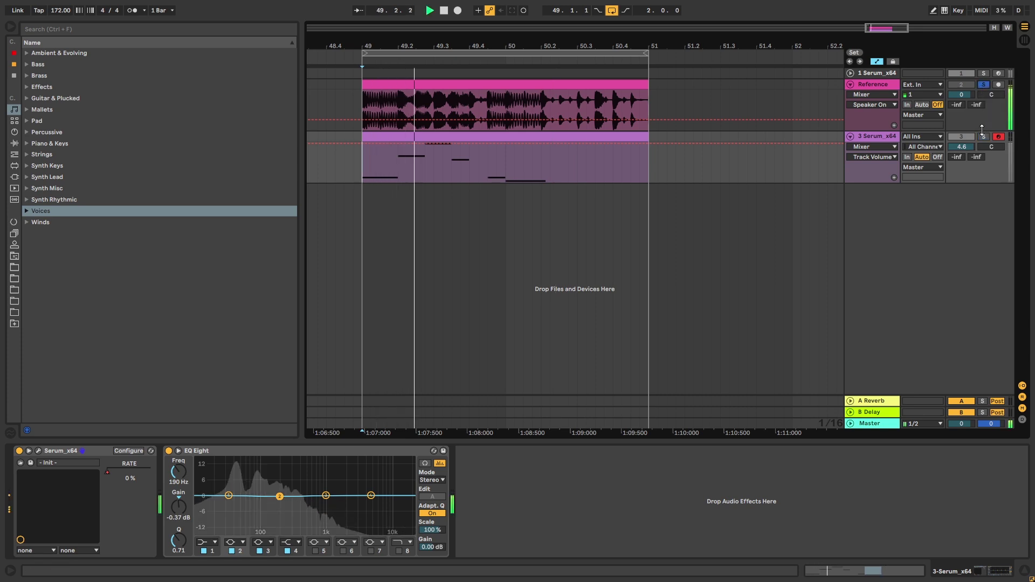
left_click(983, 136)
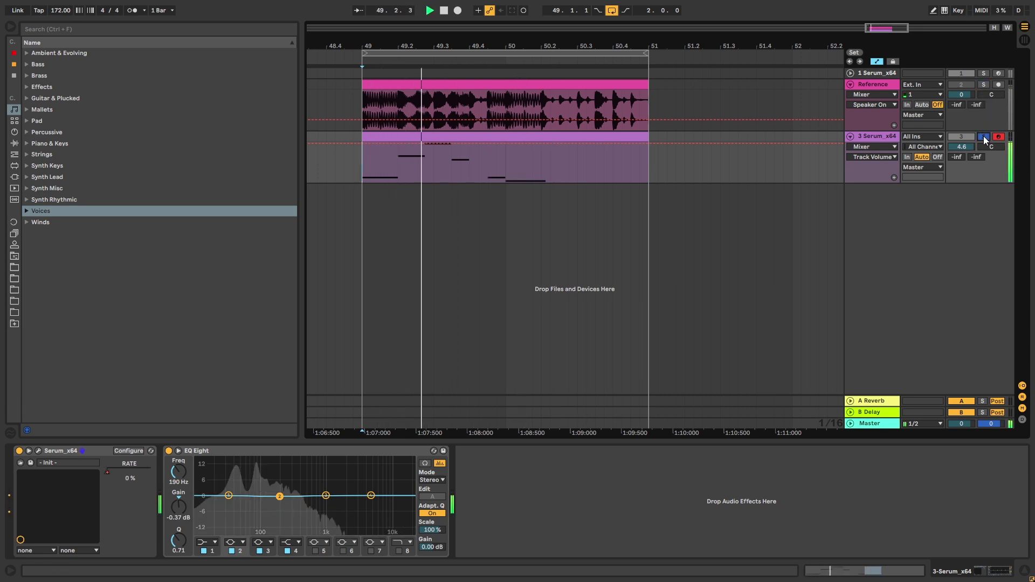
key("space")
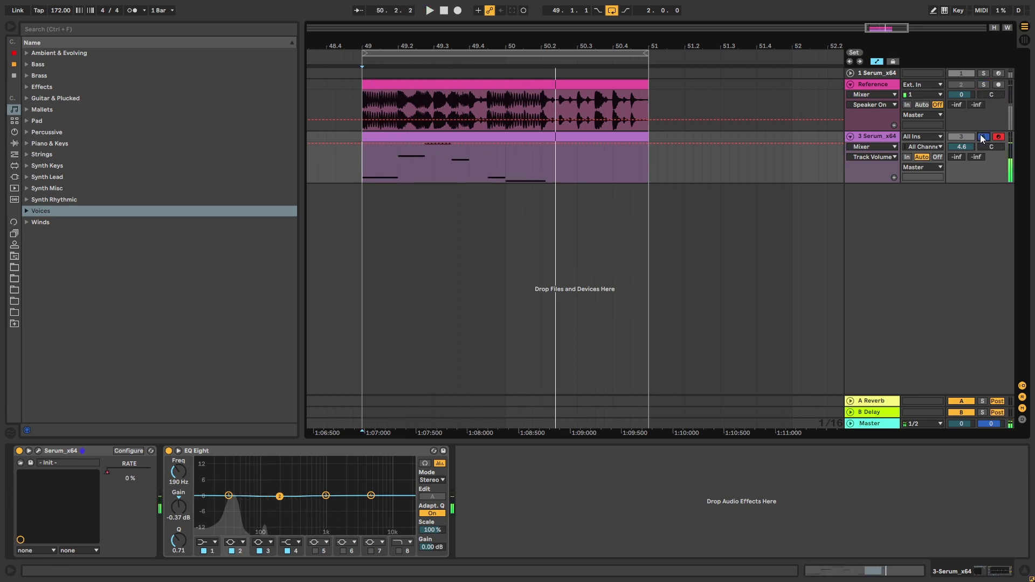